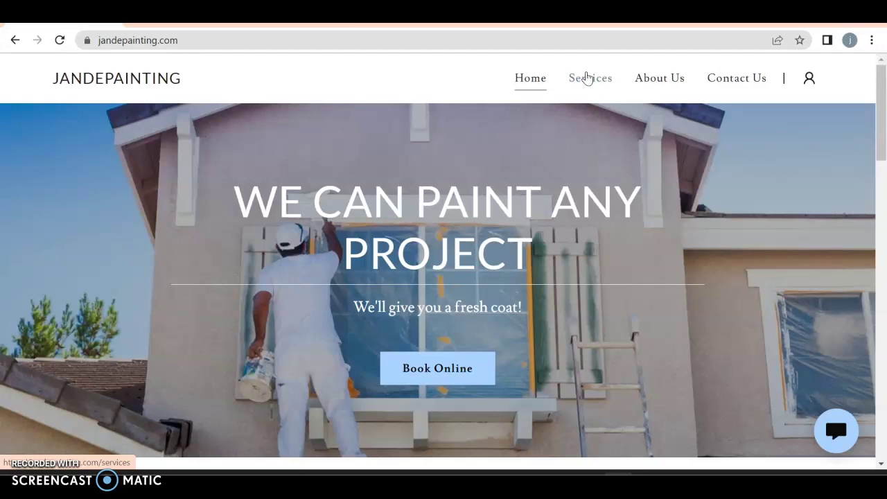
Step: Examine the jandepainting.com home page from the hero banner through the past projects gallery and testimonials to the footer
scroll(585, 77, "down", 1)
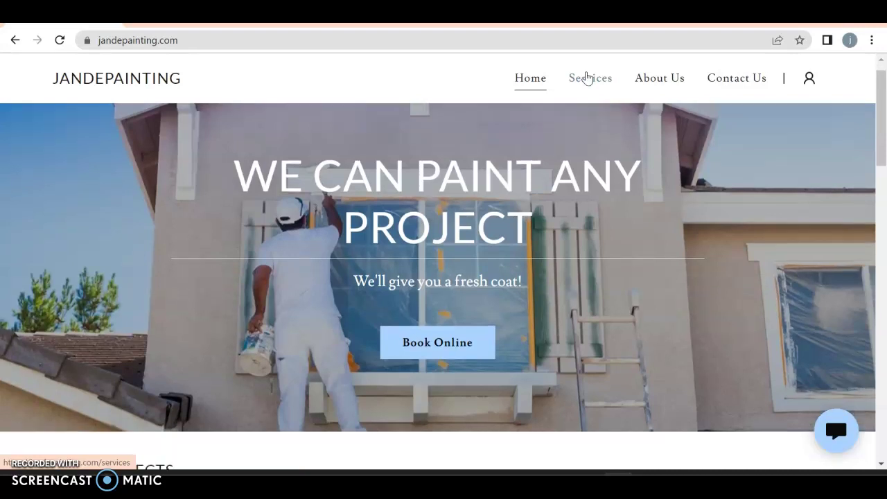
scroll(296, 220, "down", 2)
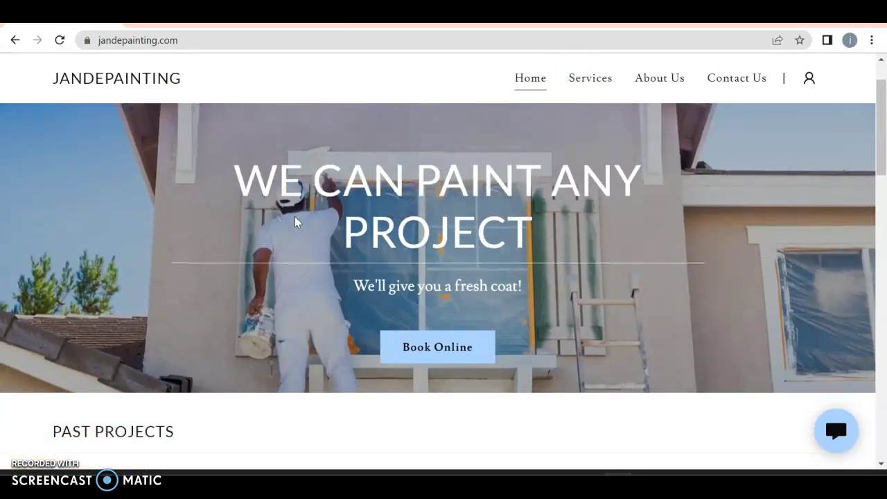
scroll(354, 277, "up", 1)
scroll(354, 277, "up", 2)
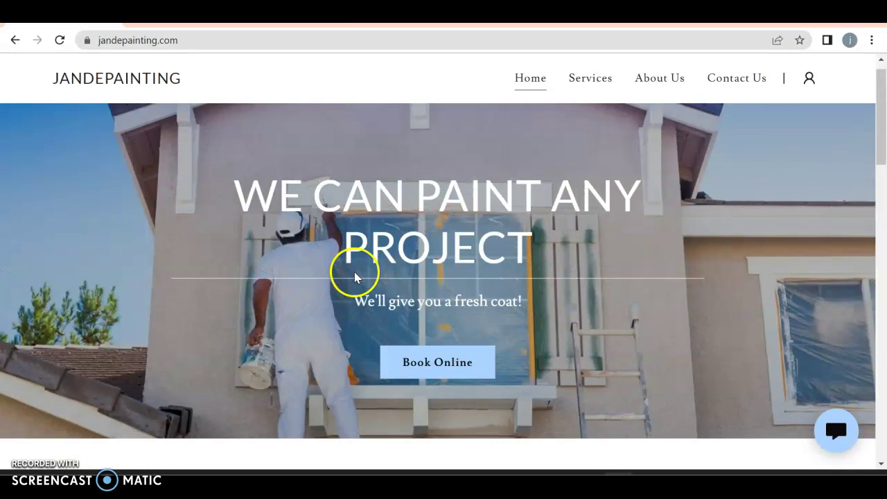
scroll(443, 362, "down", 4)
scroll(444, 362, "down", 4)
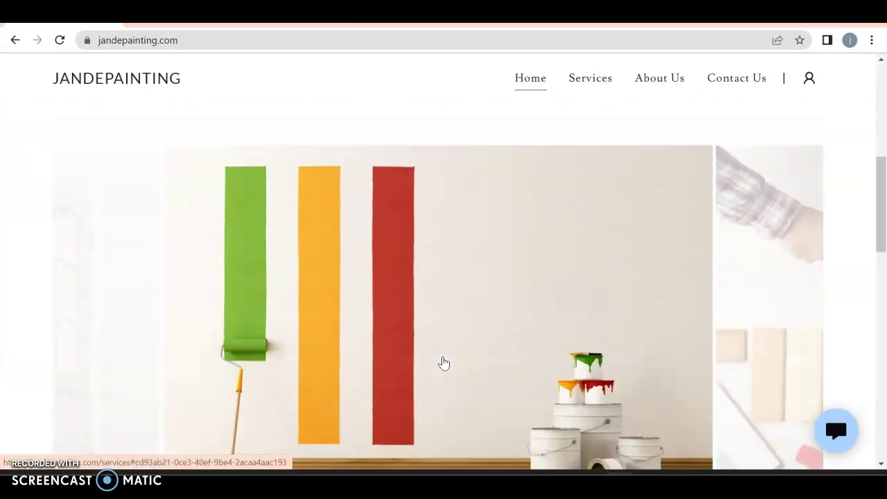
scroll(330, 252, "down", 3)
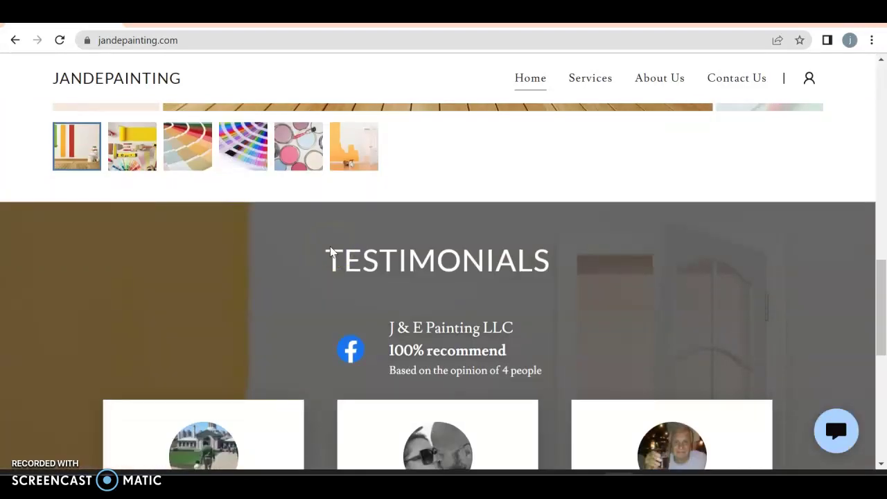
scroll(331, 251, "down", 4)
scroll(330, 252, "down", 2)
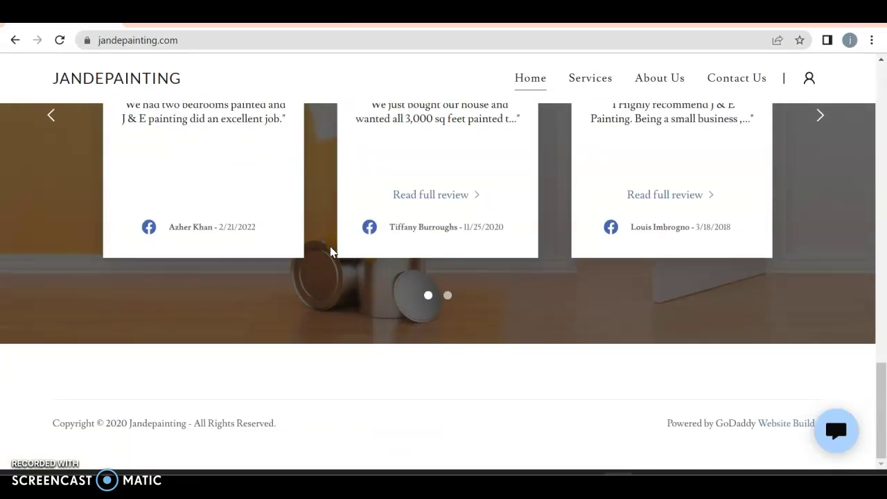
scroll(330, 251, "up", 8)
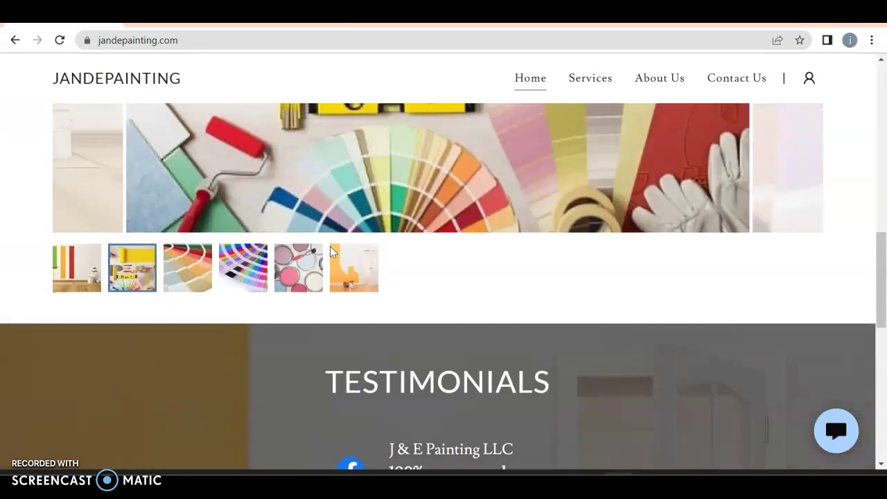
scroll(330, 251, "up", 10)
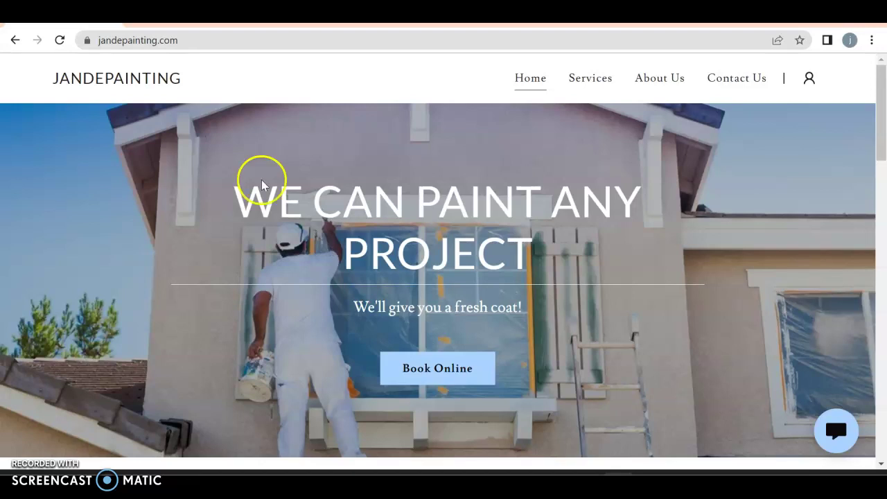
Step: Switch to the Google results for "j and e painting houston tc" and review the directory listings and J & E Painting business profile
left_click(173, 14)
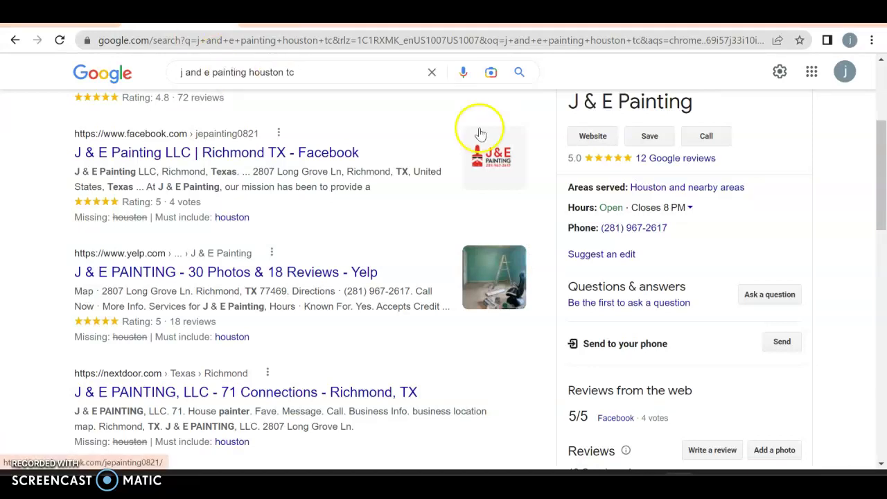
scroll(666, 159, "up", 2)
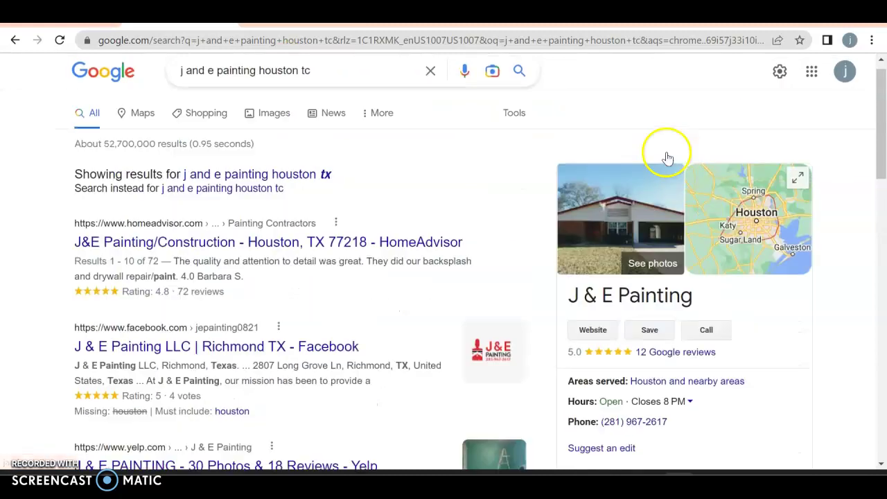
scroll(662, 155, "down", 3)
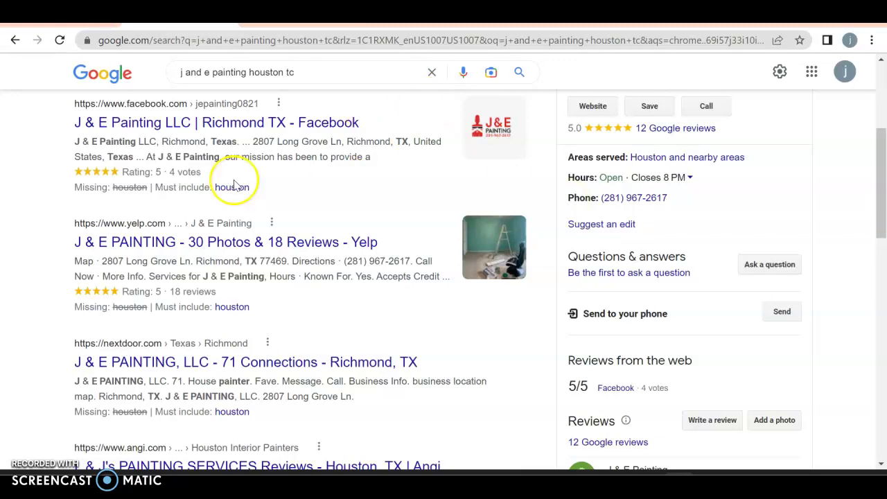
scroll(235, 186, "up", 2)
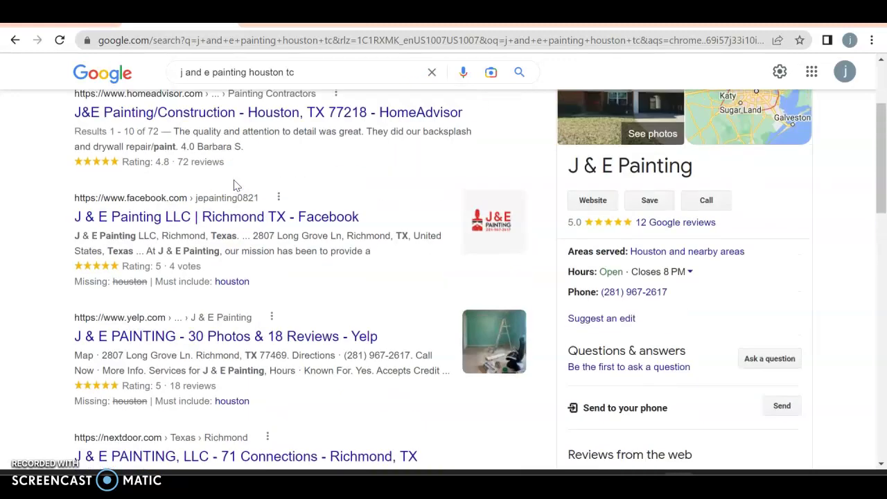
Step: Open the J & E Painting LLC Facebook page from the search results and examine its intro details, posts and photos
left_click(174, 225)
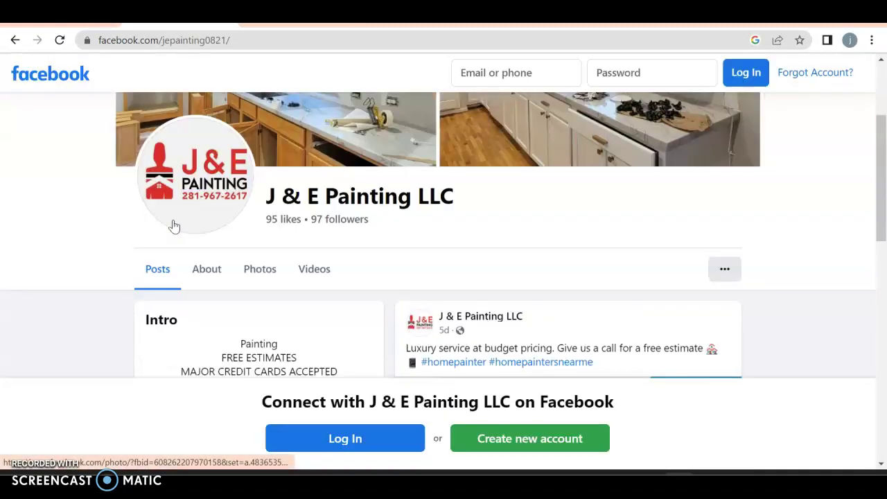
scroll(173, 226, "down", 3)
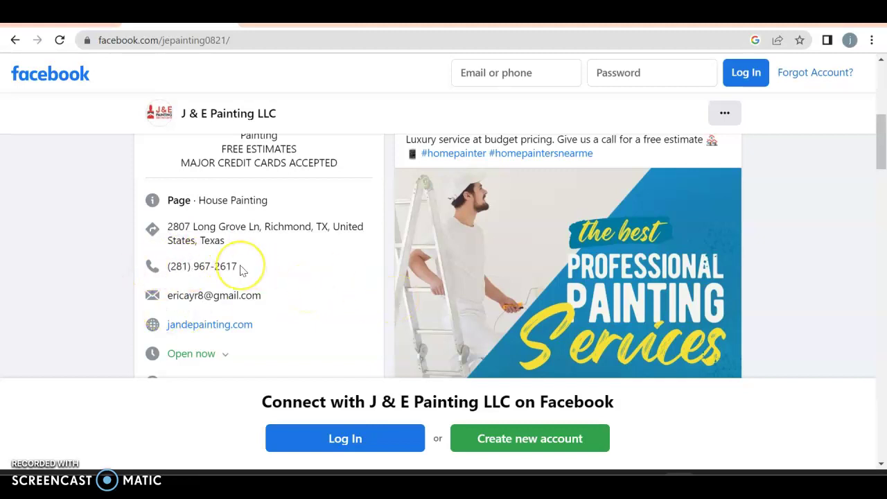
scroll(430, 251, "up", 2)
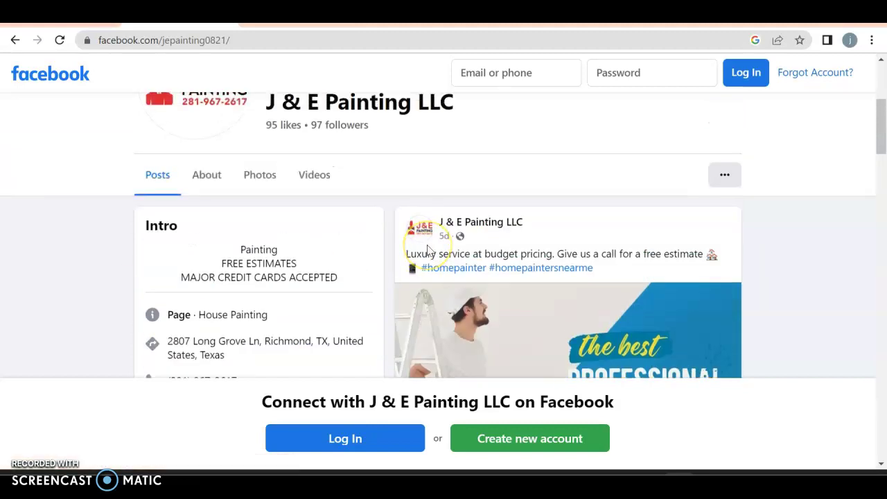
scroll(428, 250, "down", 8)
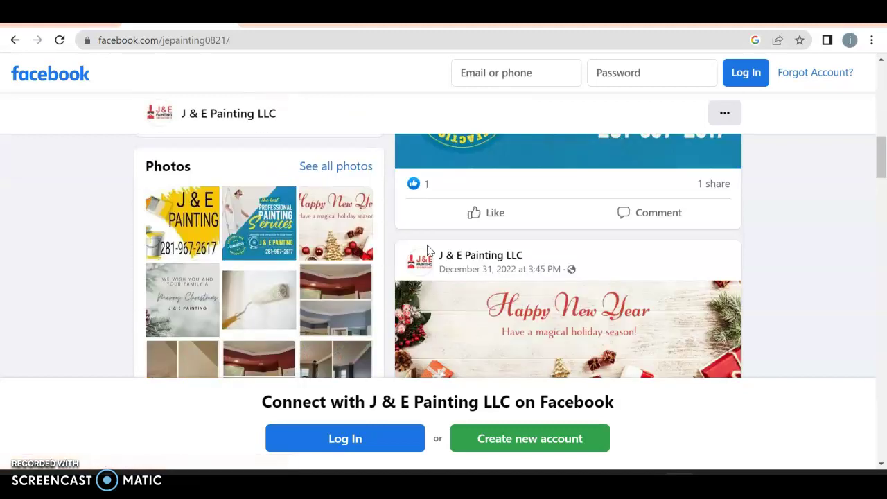
scroll(369, 257, "down", 3)
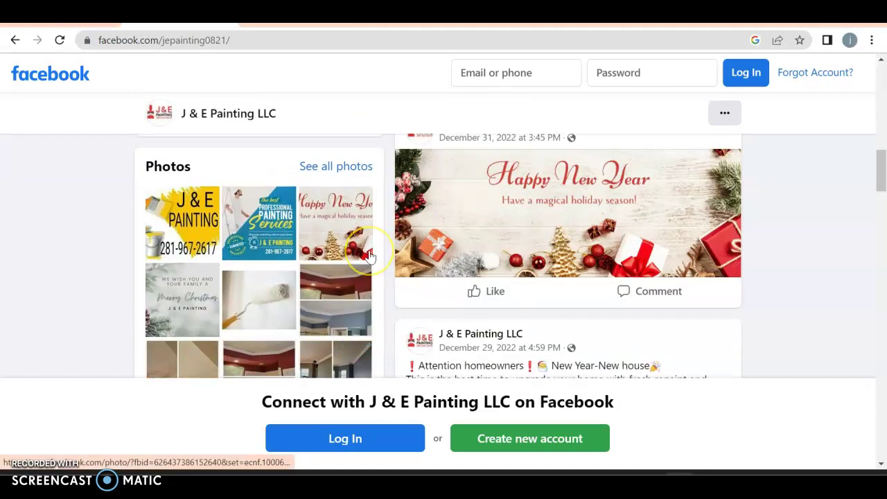
scroll(369, 256, "up", 6)
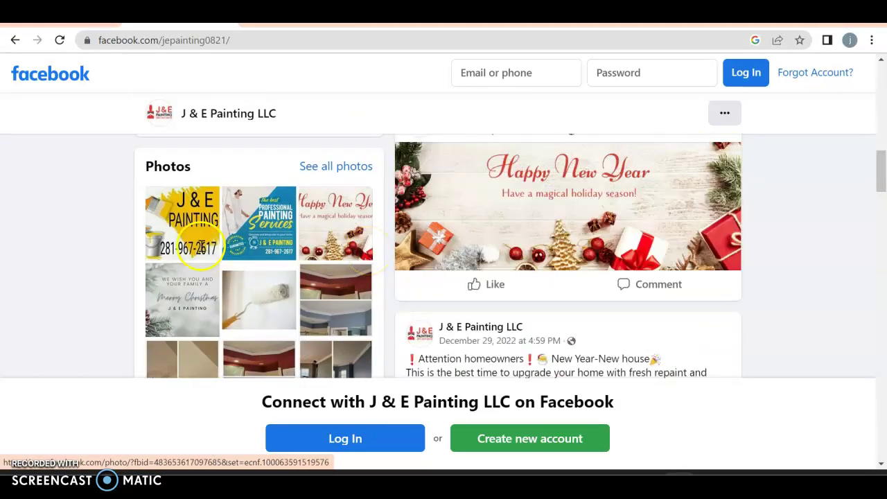
scroll(201, 249, "up", 2)
scroll(201, 248, "down", 3)
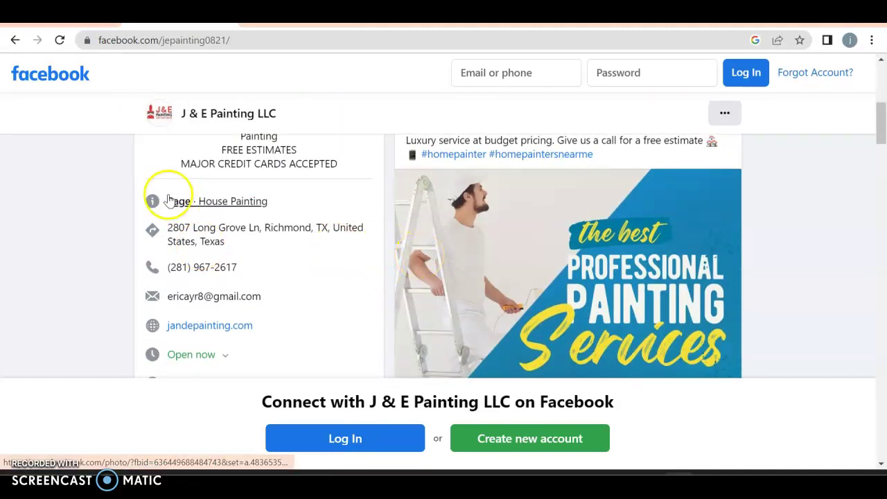
scroll(166, 194, "up", 4)
Step: Switch to the Google results for "painters houston" and examine the ads and the Businesses map listings
left_click(297, 14)
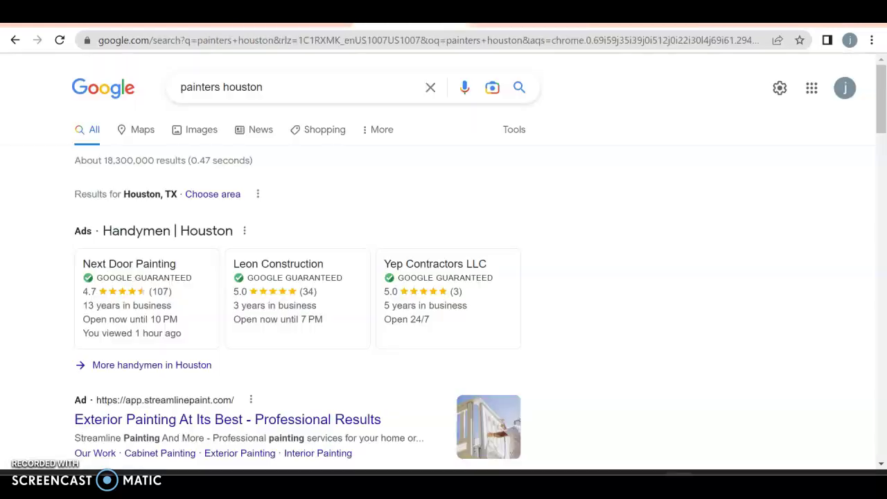
left_click(527, 14)
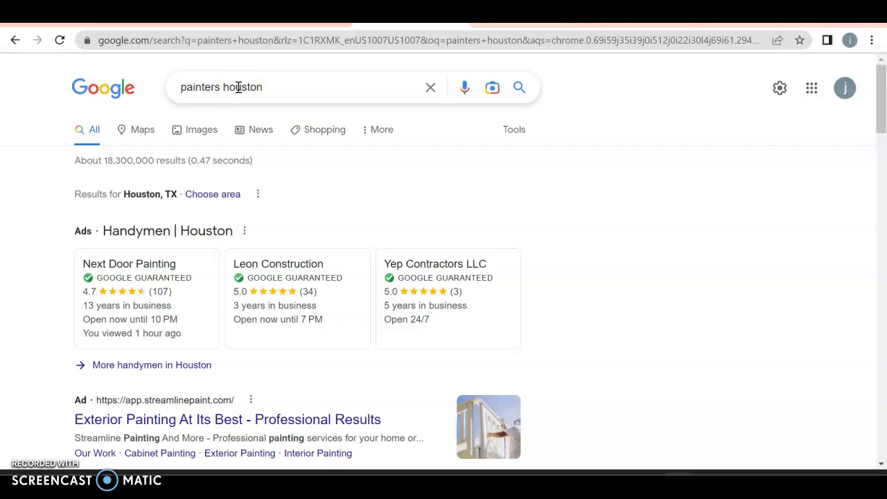
scroll(237, 89, "down", 2)
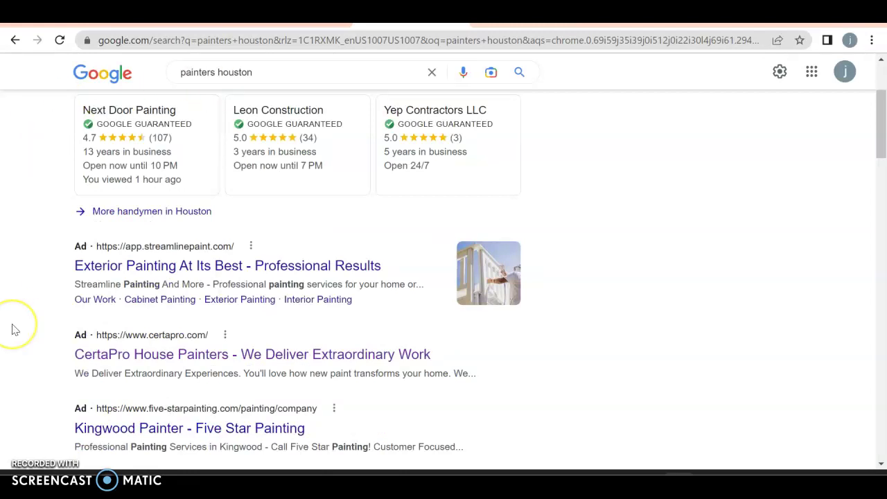
scroll(14, 328, "down", 1)
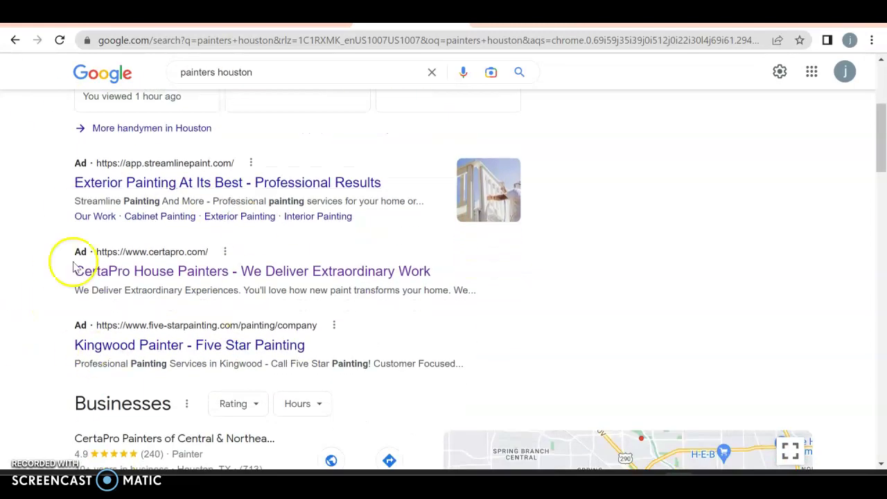
scroll(284, 357, "down", 3)
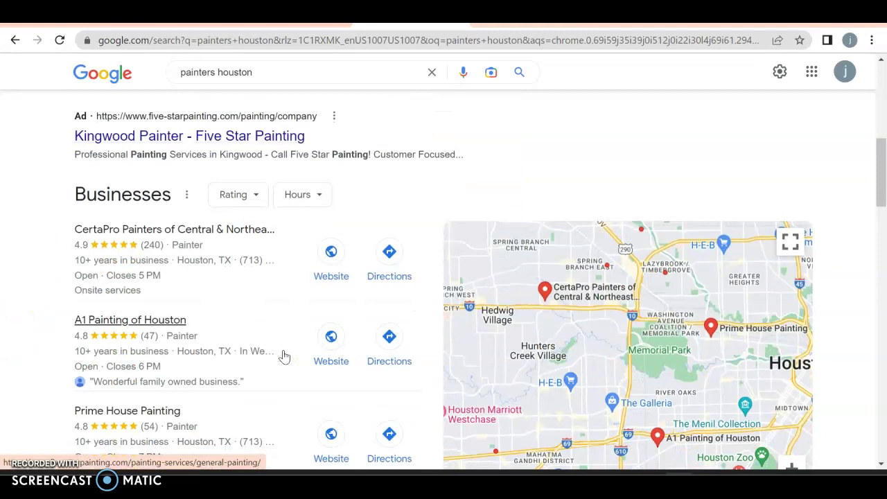
scroll(284, 357, "down", 2)
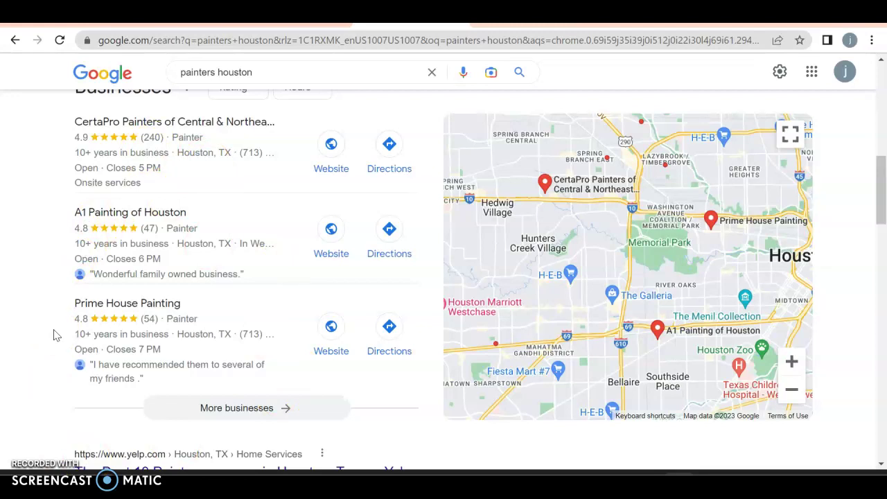
Step: Go back from the J & E Painting Facebook page to its Google listing, check it, and return to the "painters houston" results
left_click(81, 314)
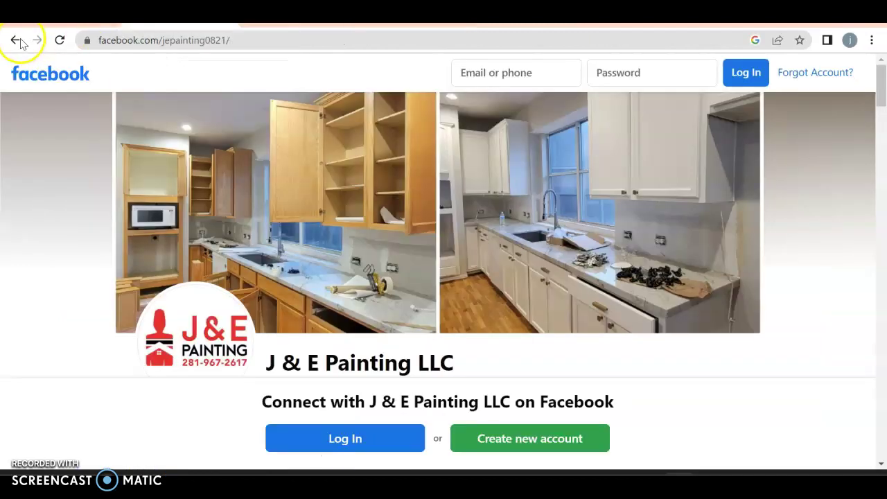
left_click(15, 39)
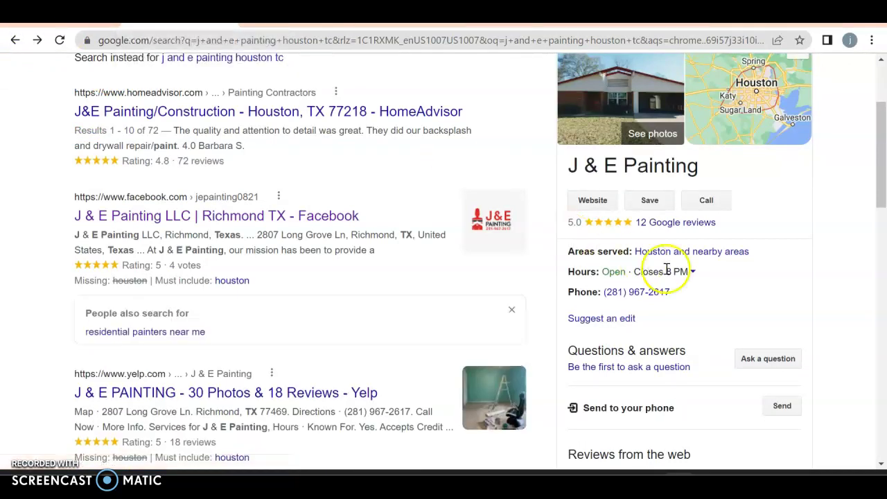
key("alt+Left")
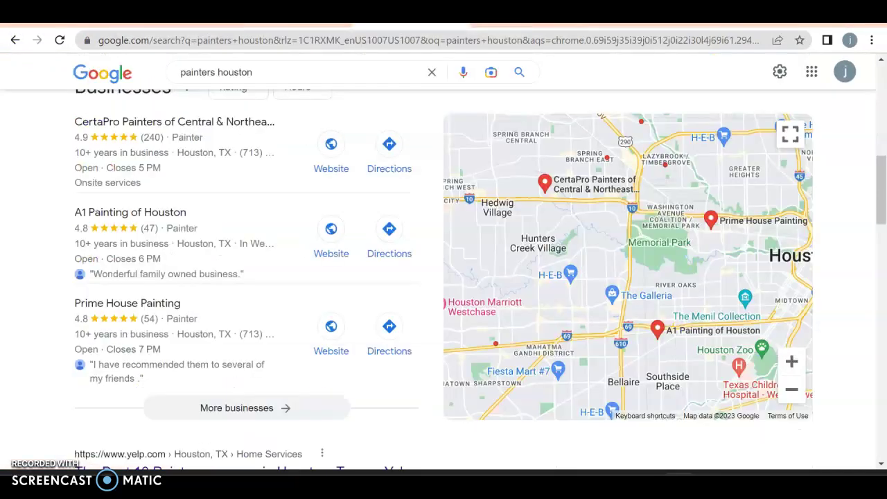
Step: Open the wepainthouston.com house painter website from the organic "painters houston" results
scroll(158, 287, "down", 5)
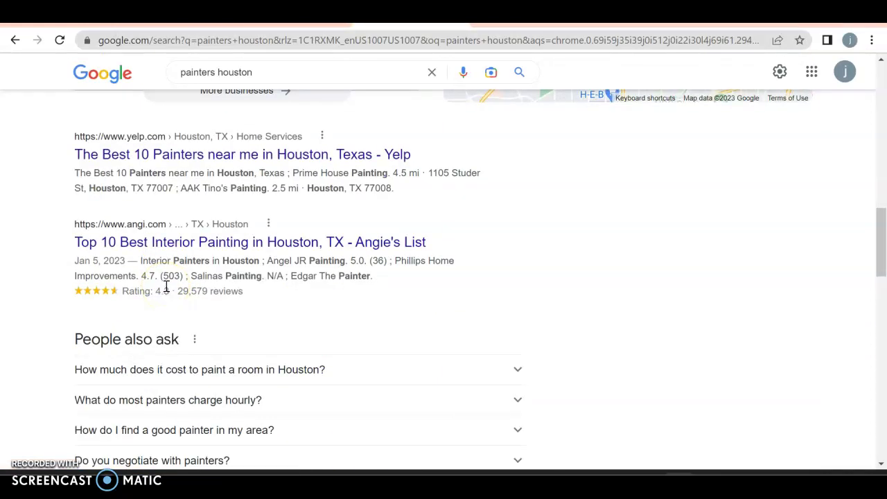
scroll(166, 287, "down", 5)
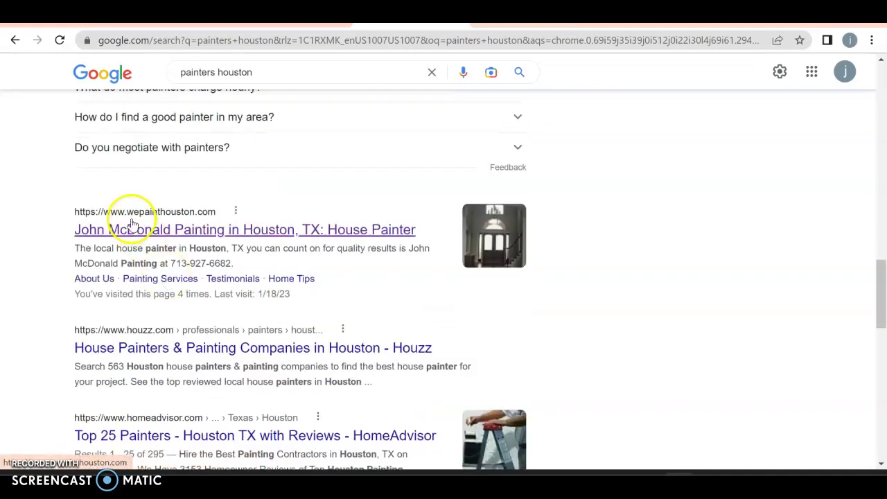
left_click(132, 227)
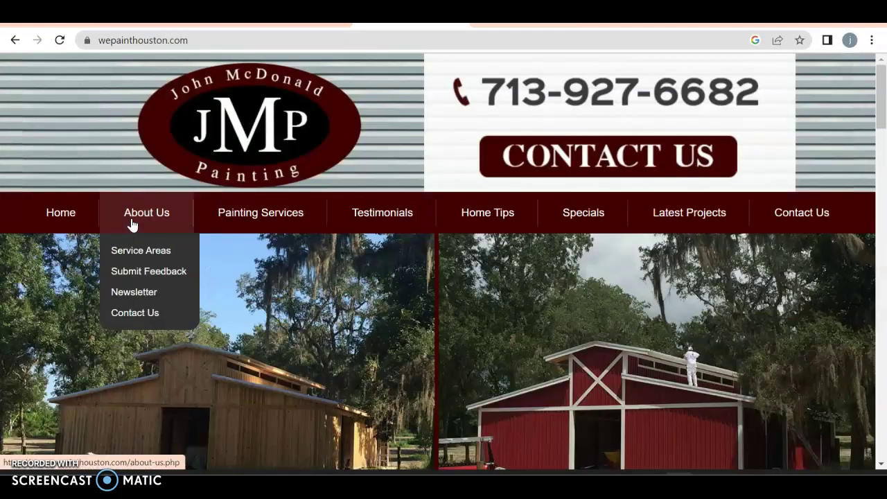
Step: Examine the wepainthouston.com home page, including its navigation, contact options, before-and-after photos, customer reviews and service text
scroll(109, 154, "down", 2)
scroll(108, 155, "up", 3)
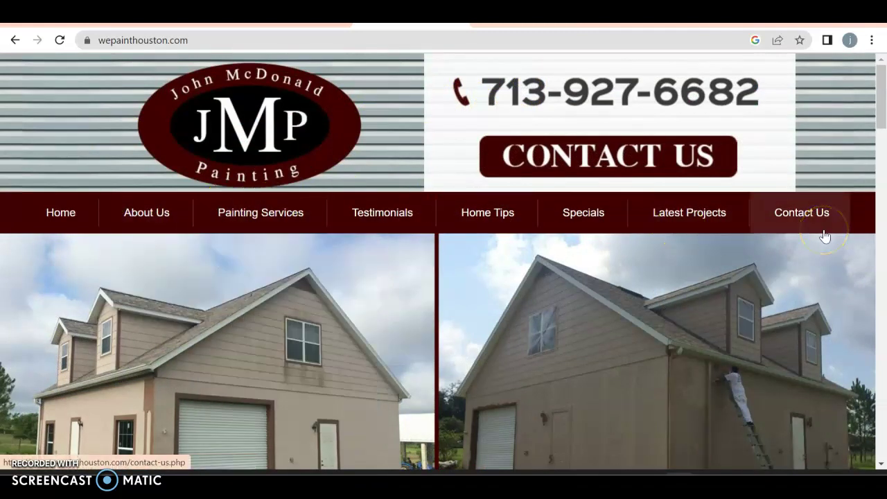
scroll(825, 237, "down", 2)
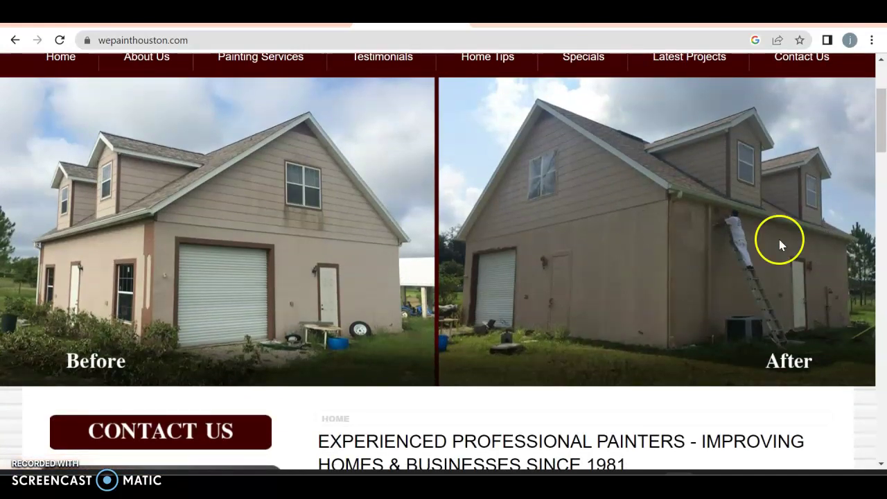
scroll(558, 291, "down", 3)
scroll(558, 292, "up", 3)
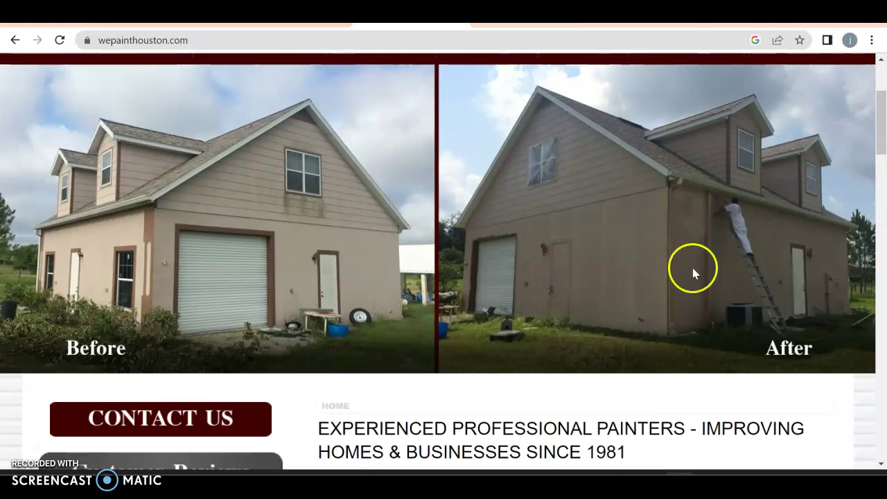
scroll(469, 426, "down", 4)
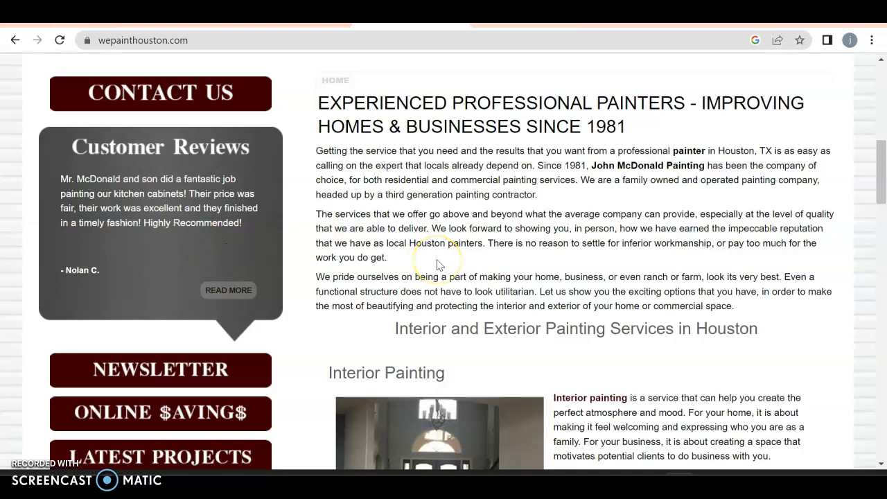
Step: Examine the wepainthouston.com home page's service sections, Why Choose Us text, Services list and Recent Articles
scroll(437, 264, "down", 1)
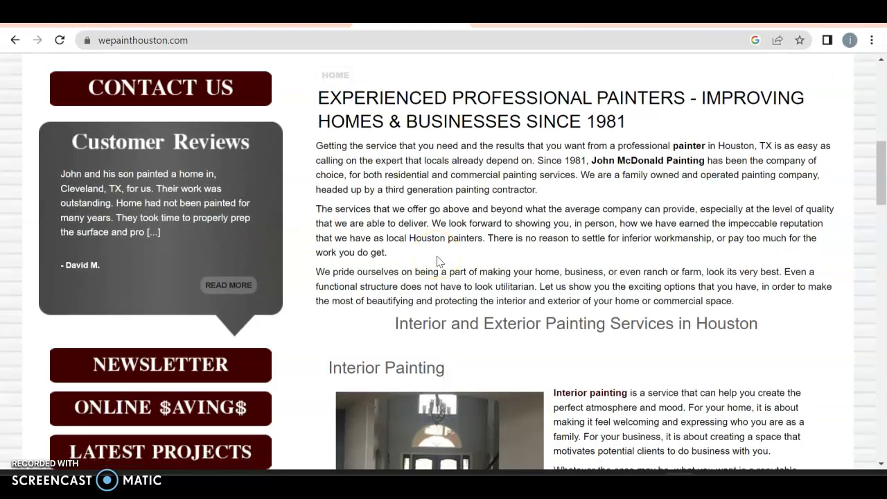
scroll(436, 261, "down", 3)
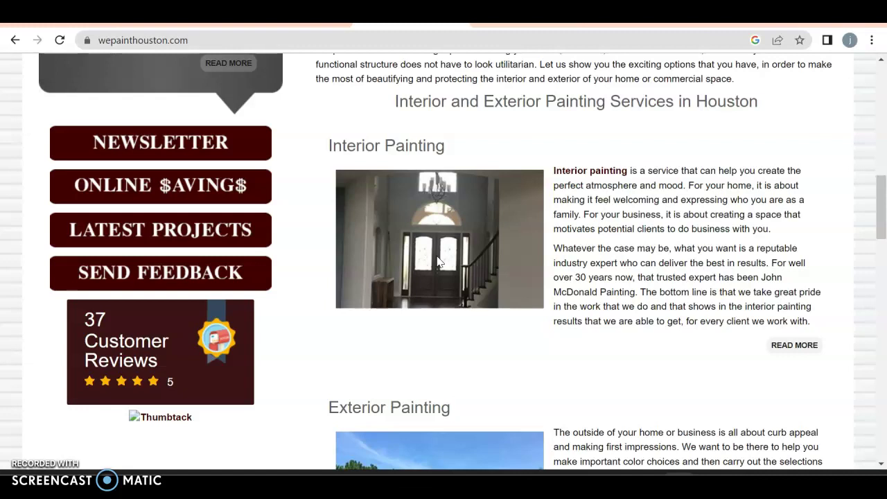
scroll(437, 261, "down", 1)
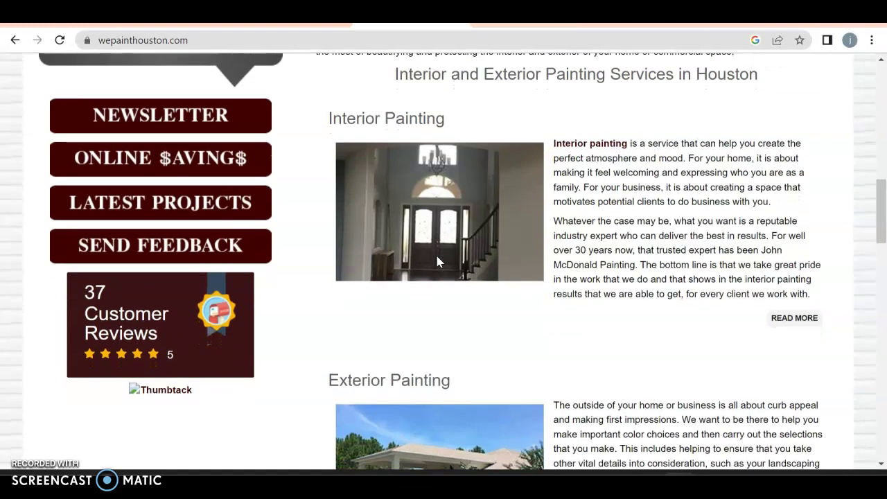
scroll(436, 262, "down", 2)
scroll(436, 261, "down", 5)
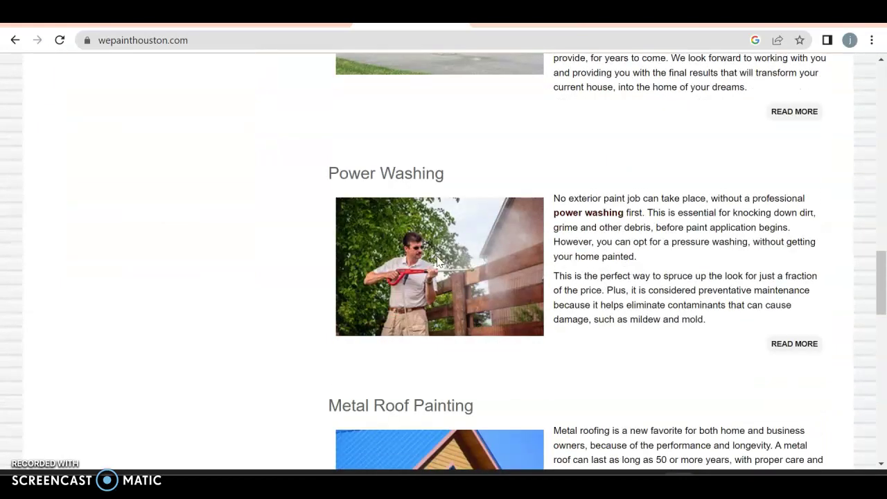
scroll(436, 261, "down", 5)
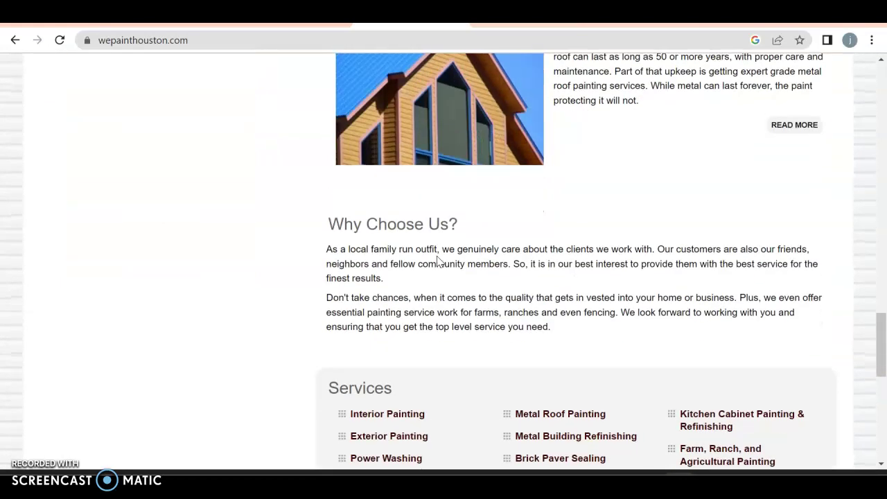
scroll(437, 261, "down", 2)
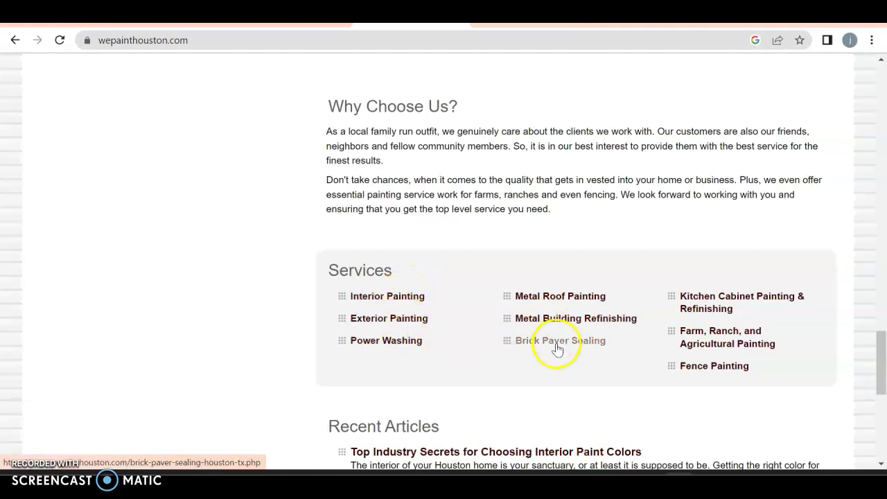
scroll(455, 379, "down", 4)
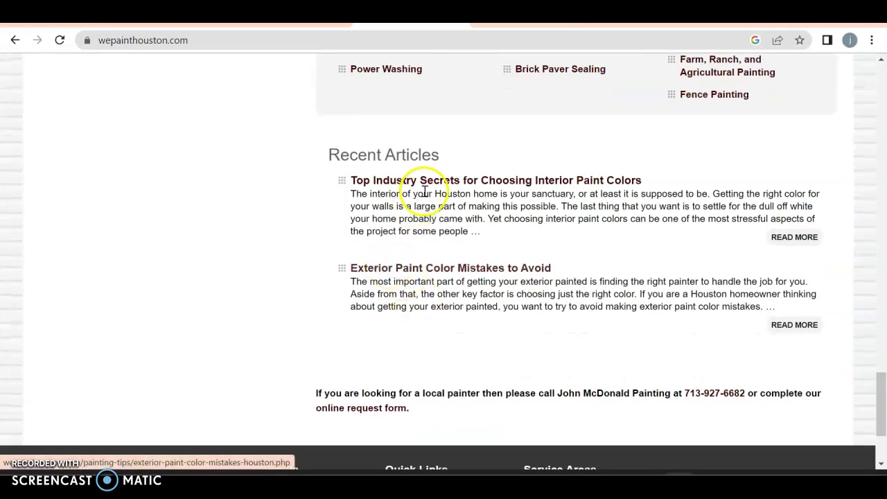
Step: Recheck the Metal Roof, Power Washing and Exterior Painting sections and their links, then review the footer's quick links and service areas
scroll(405, 166, "up", 5)
scroll(399, 205, "up", 5)
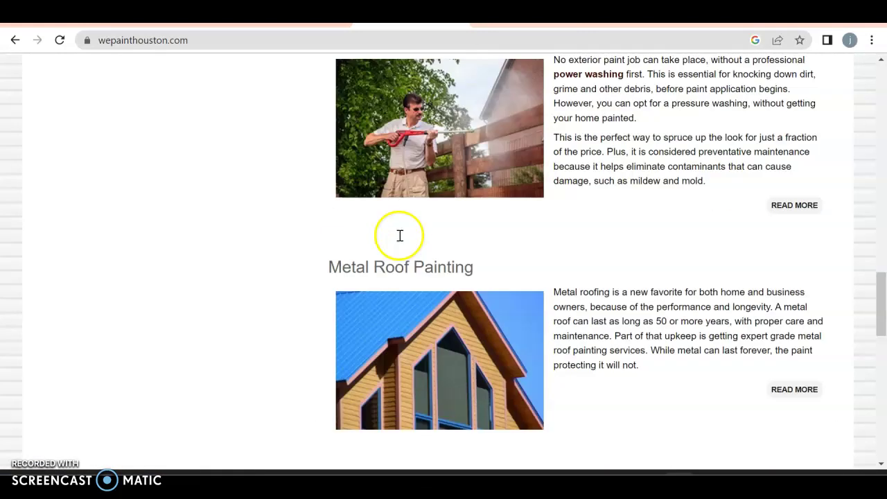
scroll(754, 282, "up", 2)
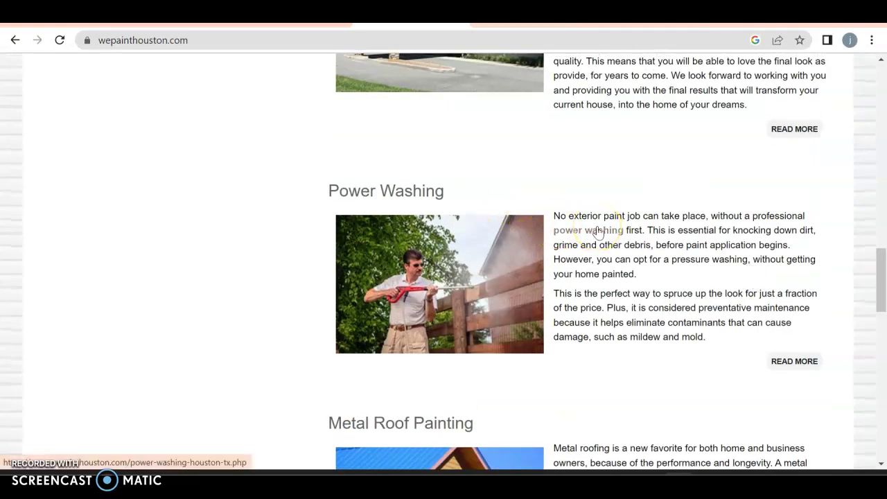
scroll(598, 232, "up", 3)
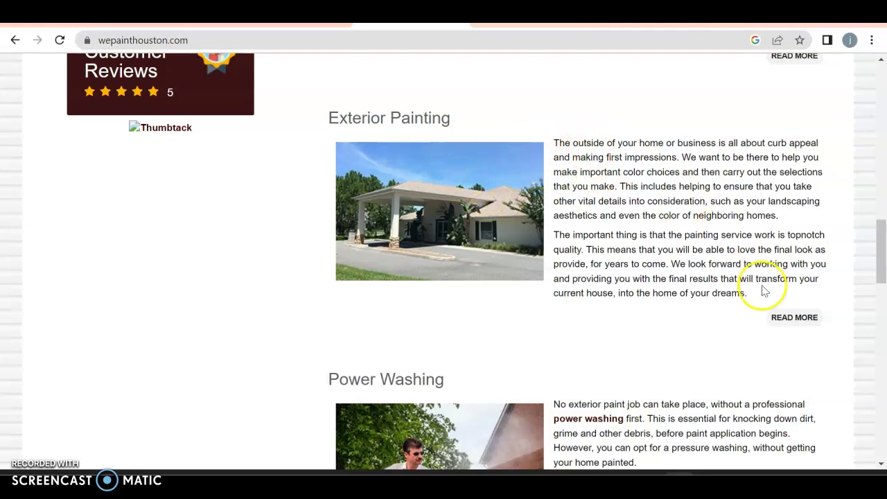
scroll(588, 353, "down", 15)
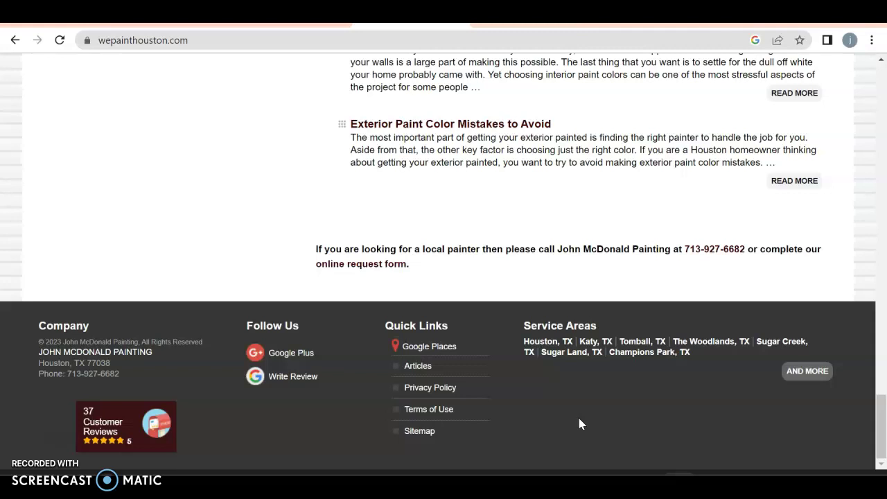
Step: Switch to the Ahrefs overview of wepainthouston.com, check its metrics, and show its Organic keywords report
left_click(561, 26)
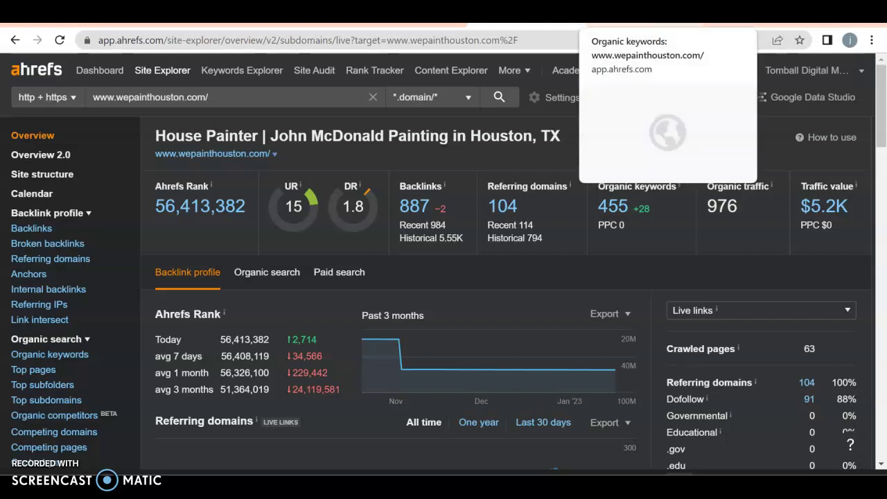
right_click(629, 14)
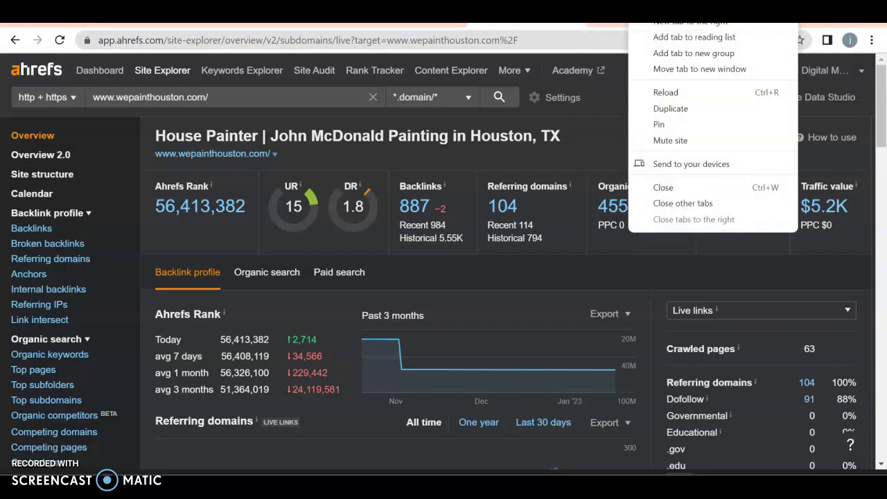
left_click(629, 14)
left_click(629, 14)
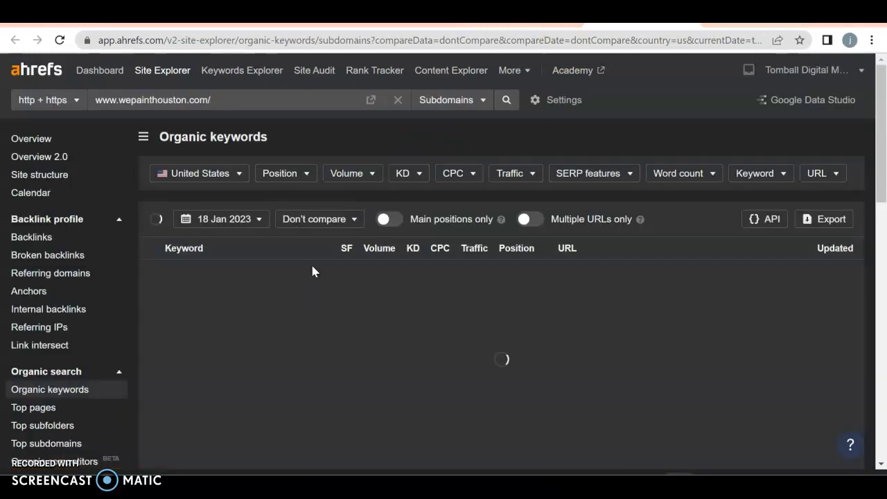
Step: Examine the organic keywords wepainthouston.com ranks for, comparing their search volume, traffic and position
scroll(312, 271, "down", 1)
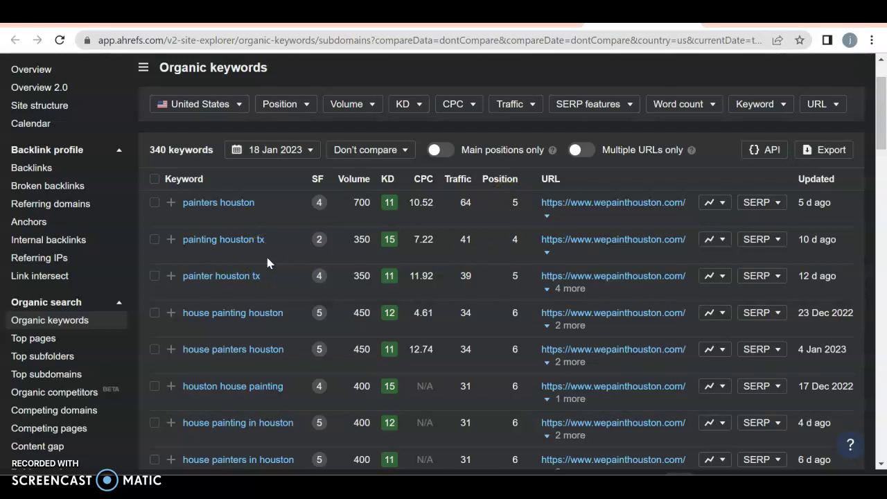
scroll(267, 262, "down", 2)
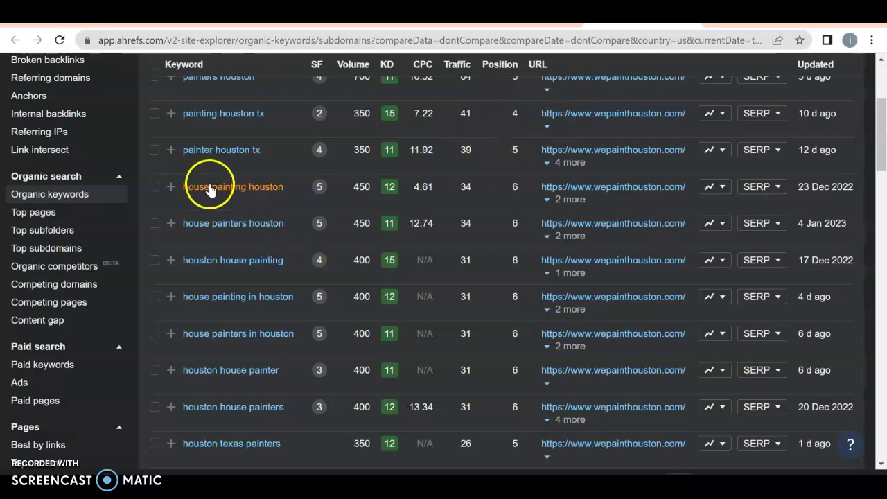
mouse_move(320, 186)
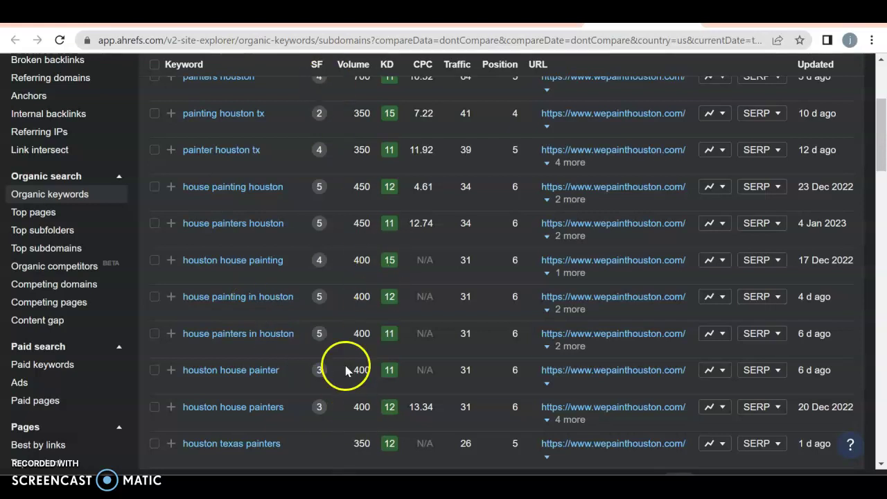
scroll(375, 226, "up", 1)
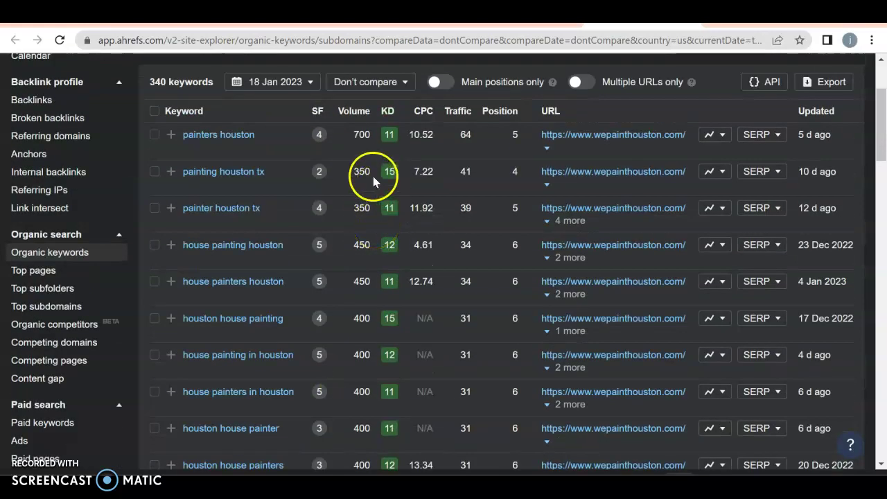
scroll(361, 316, "down", 2)
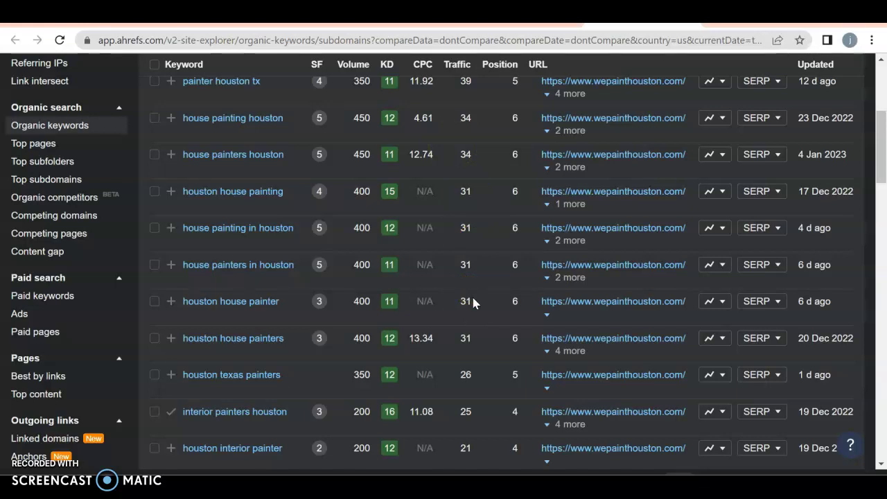
scroll(474, 303, "down", 1)
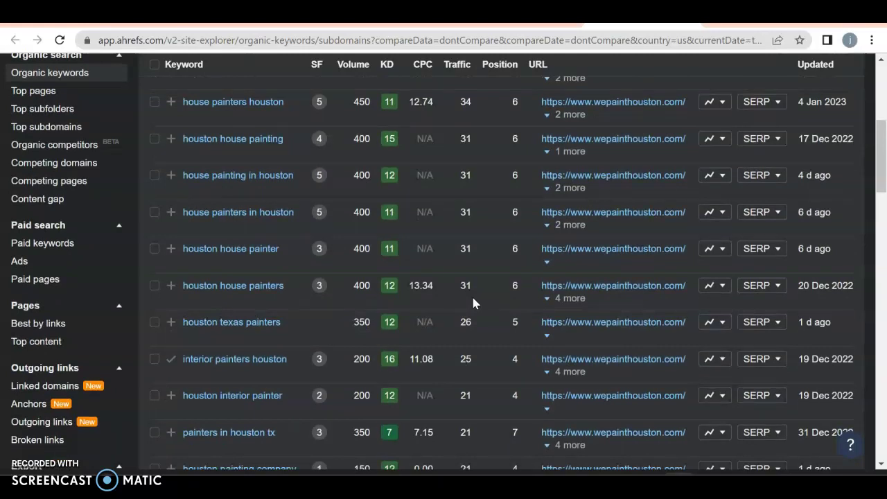
left_click(503, 306)
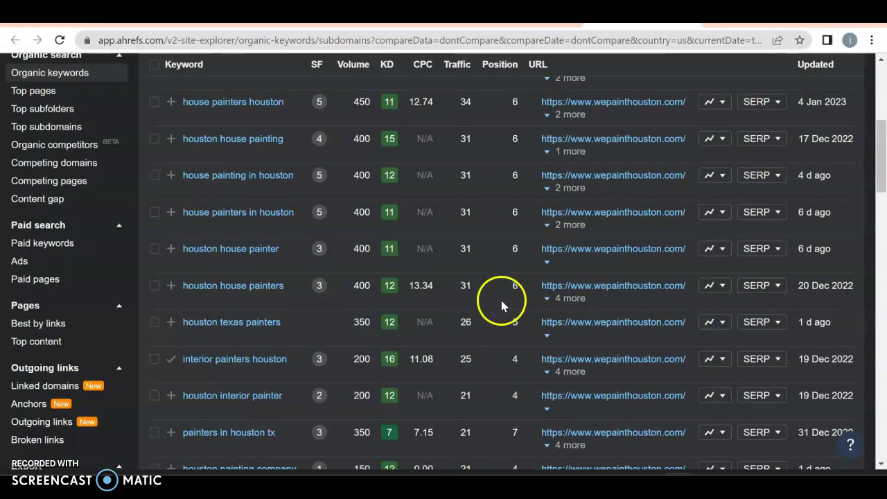
Step: Switch to the Ahrefs overview of jandepainting.com and check its organic keywords
key("ctrl+Tab")
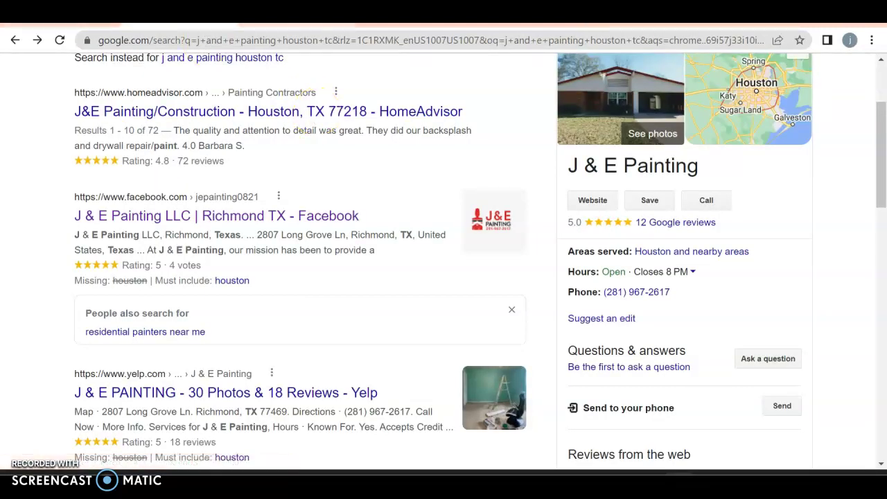
key("ctrl+Tab")
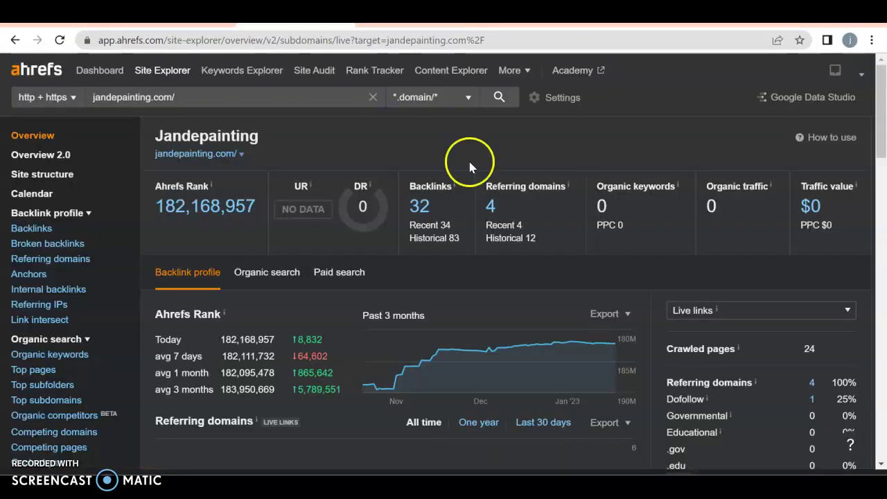
left_click(634, 210)
Step: Switch to the jandepainting.com home page and review its photo gallery, customer reviews and footer, ending back at the page header
left_click(80, 21)
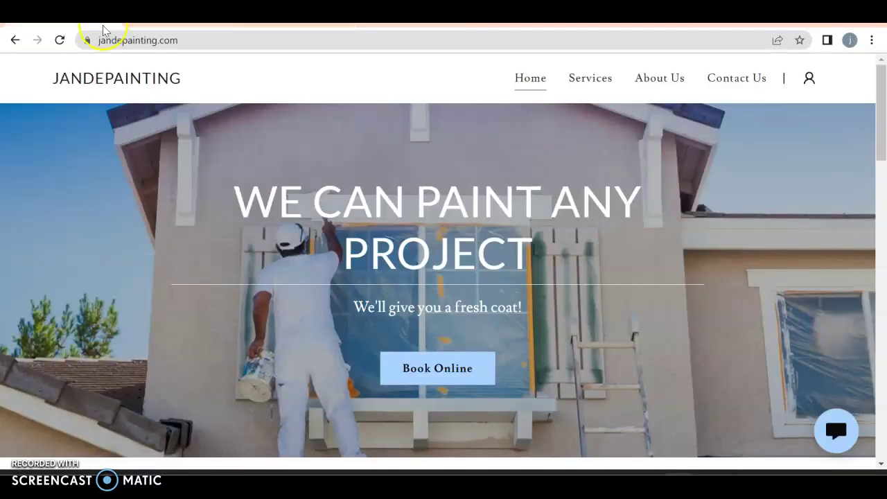
scroll(445, 298, "down", 10)
scroll(446, 301, "down", 5)
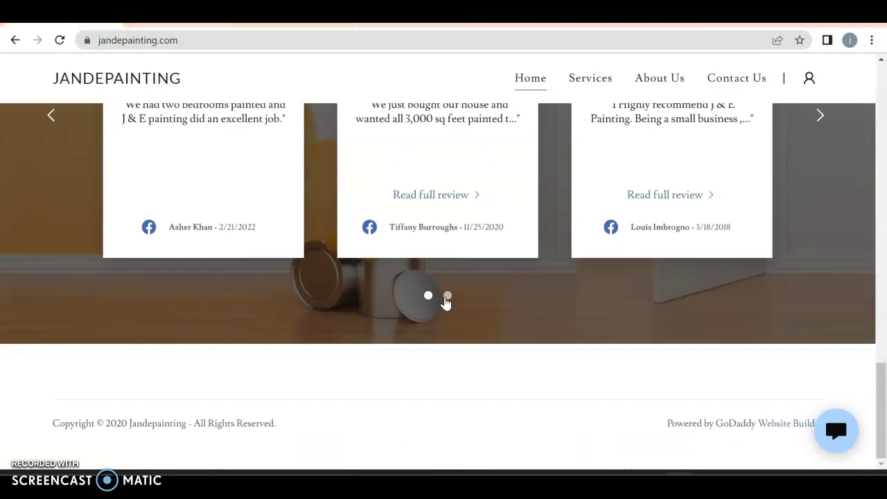
scroll(446, 303, "up", 12)
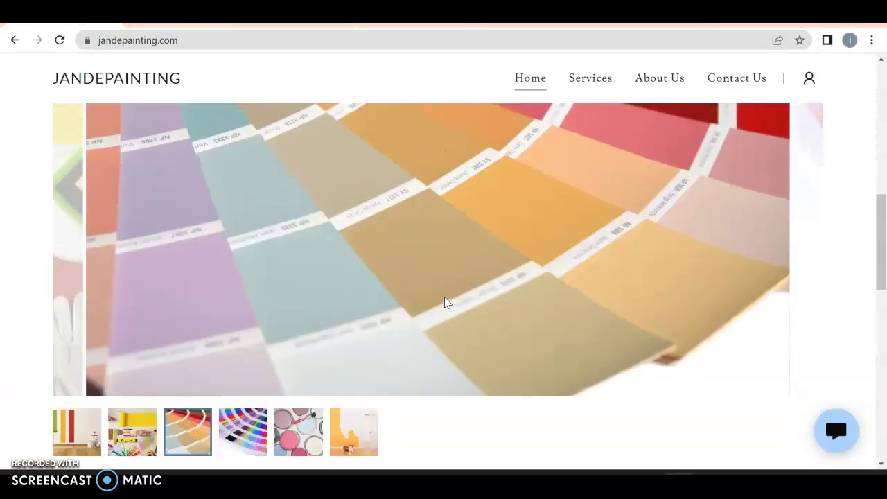
scroll(445, 302, "up", 8)
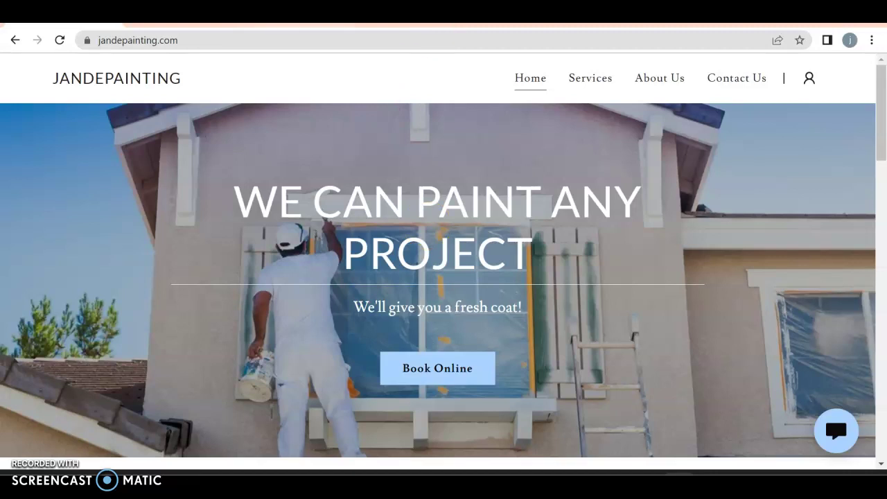
Step: Return to the Ahrefs overview of jandepainting.com and review its referring domains, organic keywords and organic traffic
key("ctrl+Tab")
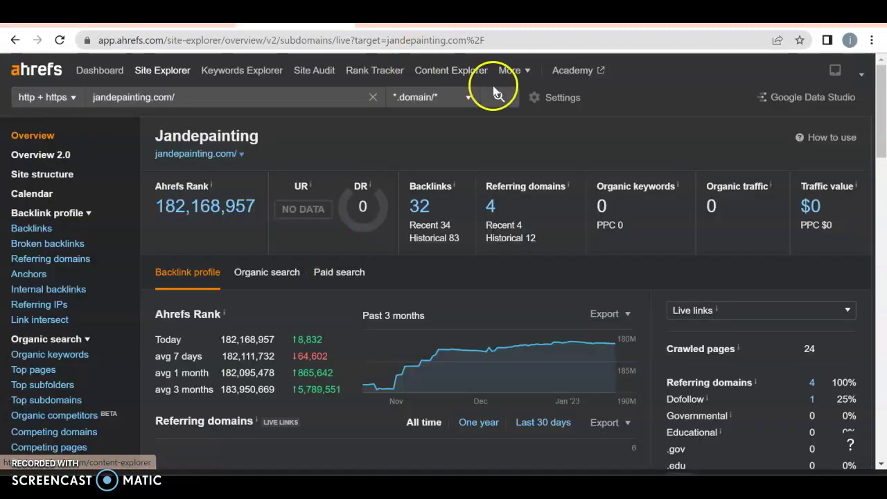
left_click(643, 198)
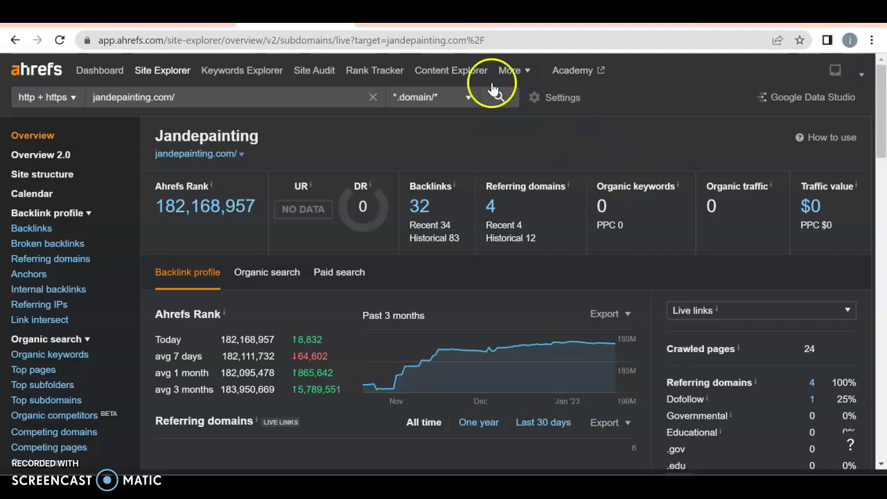
left_click(545, 175)
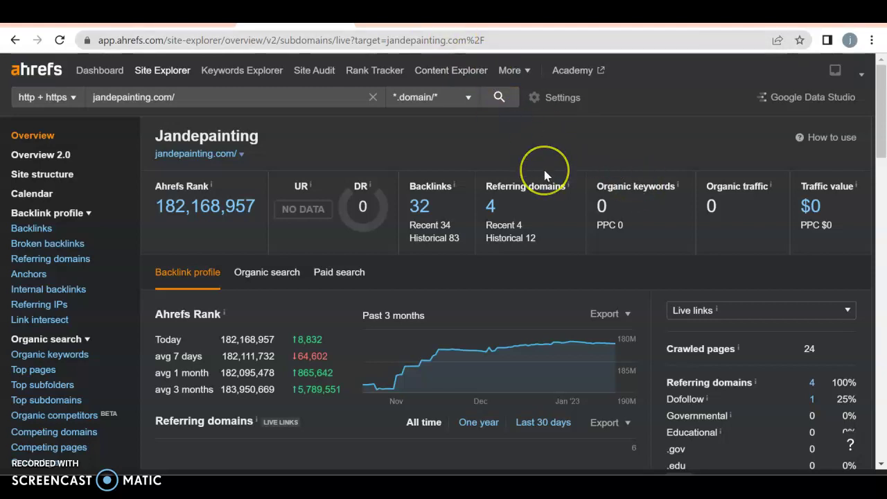